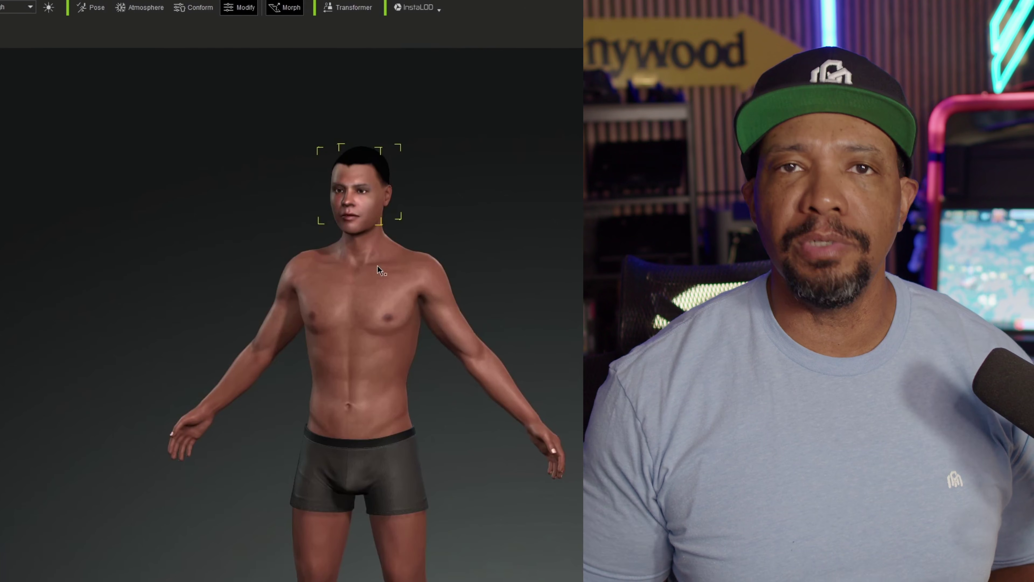
pyautogui.scroll(5, 368, 220)
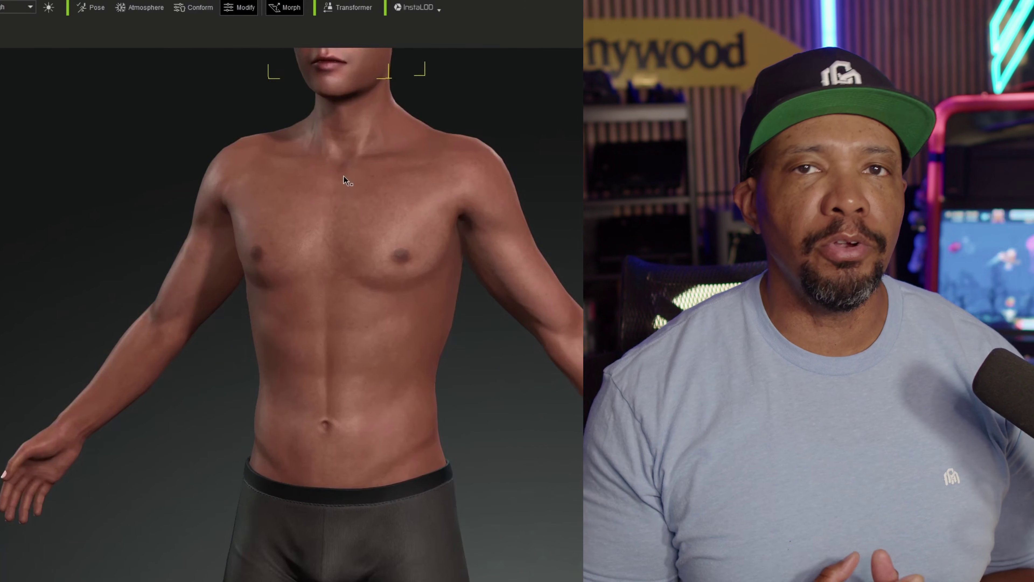
pyautogui.scroll(-5, 345, 180)
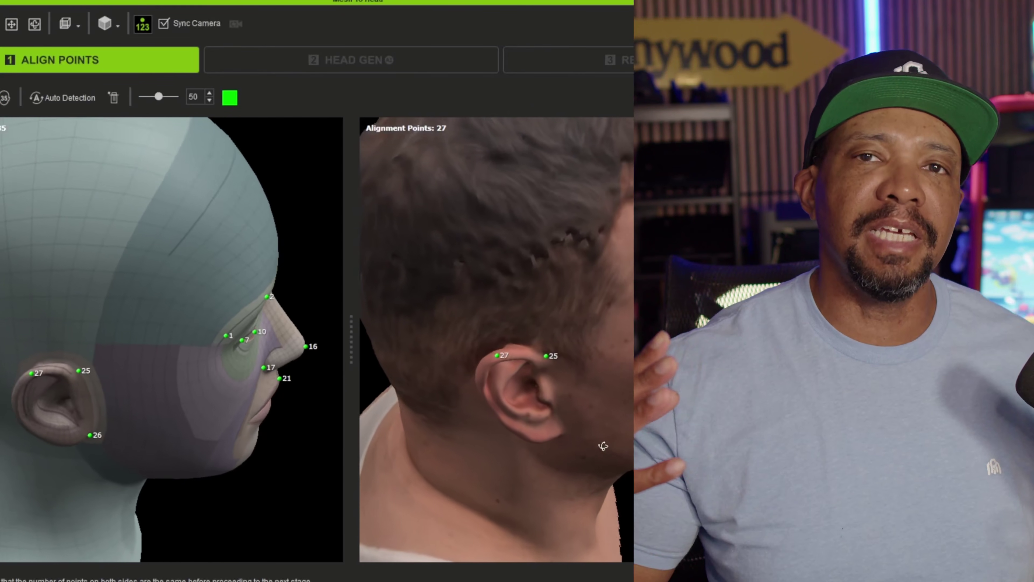
pyautogui.moveTo(631, 455); pyautogui.dragTo(547, 435, button='right')
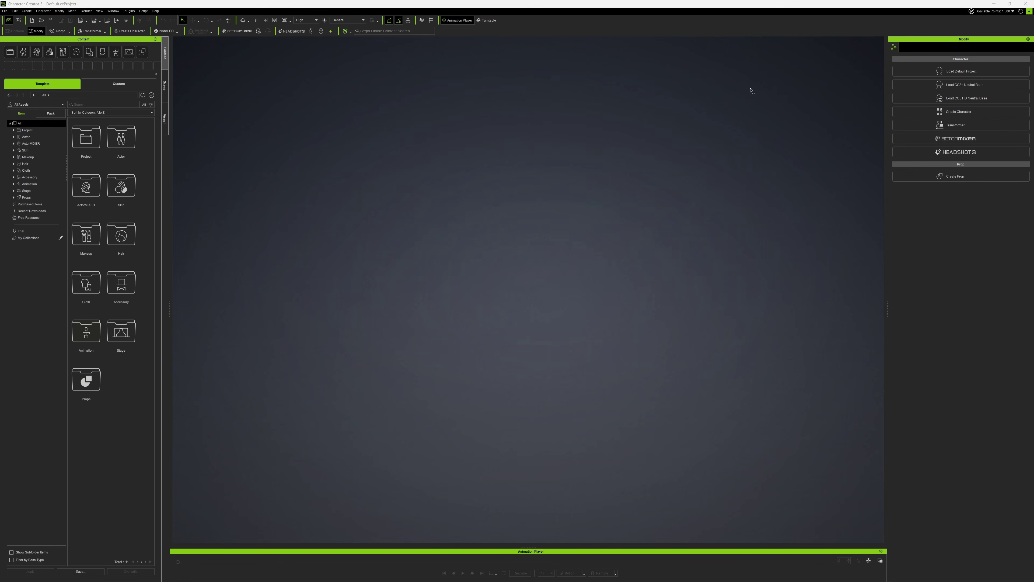
# Open the AI Image Generator in Headshot 3 and switch the front image to modifying an existing photo
pyautogui.click(961, 154)
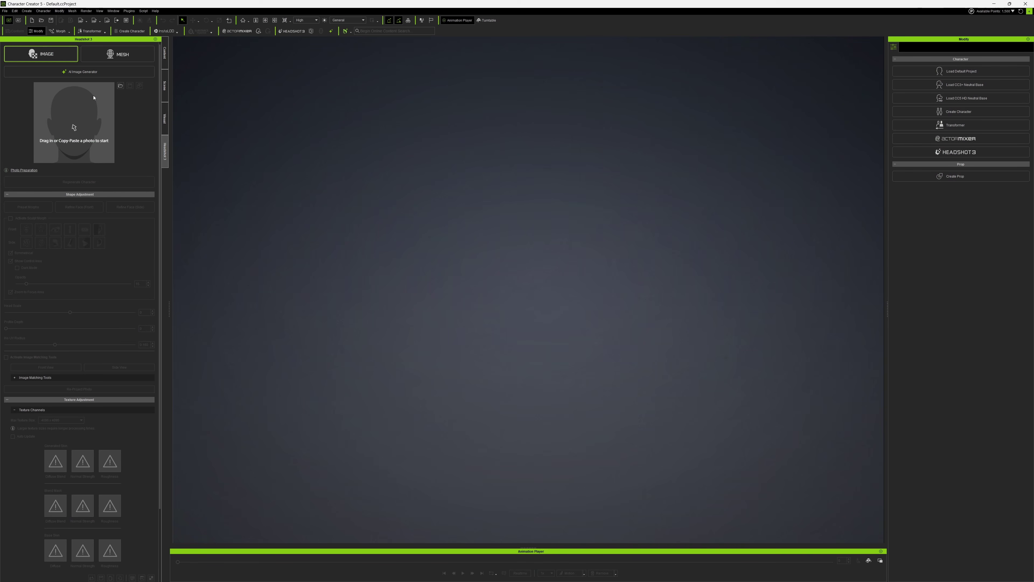
pyautogui.click(98, 72)
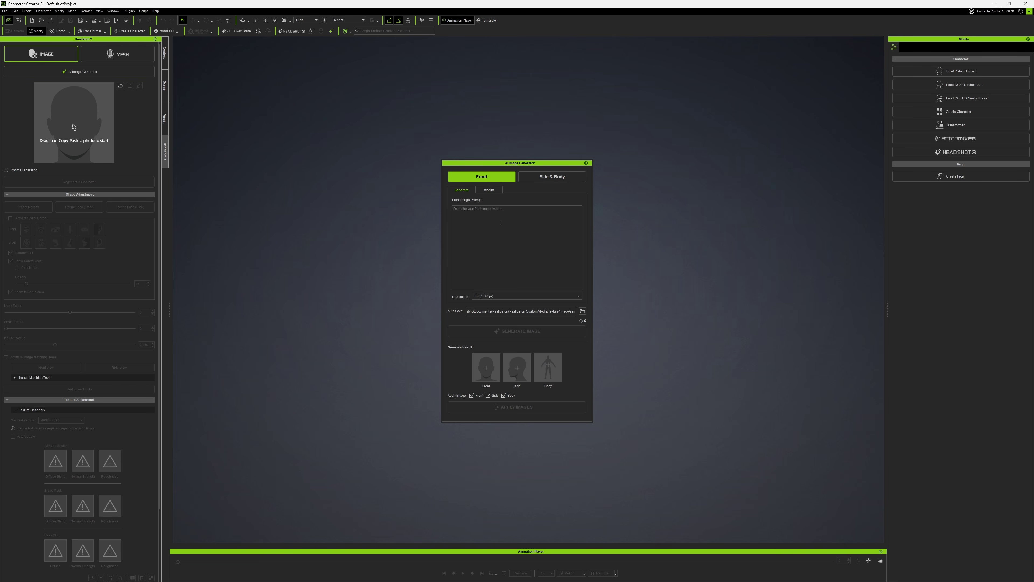
pyautogui.click(493, 191)
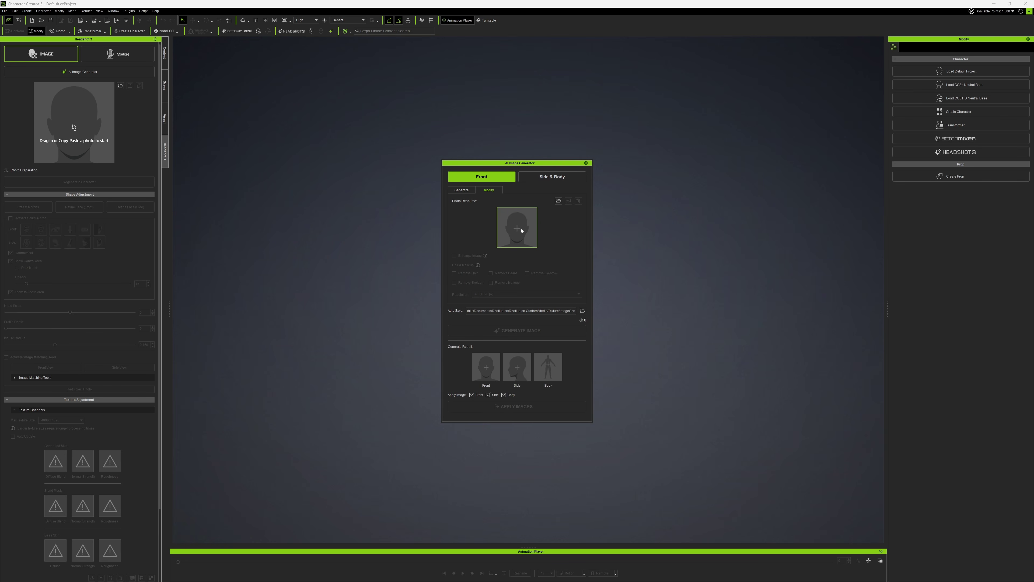
# Load the portrait PNG from the Downloads folder, enable Enhance Image and generate the front image at 4K (4096 px)
pyautogui.moveTo(280, 133); pyautogui.dragTo(359, 166)
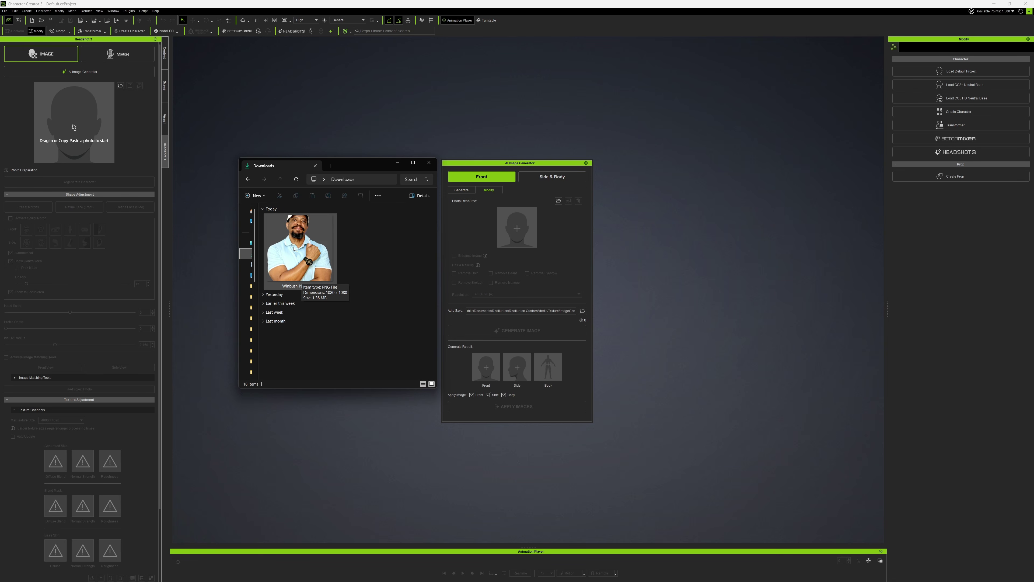
pyautogui.moveTo(294, 248); pyautogui.dragTo(517, 229)
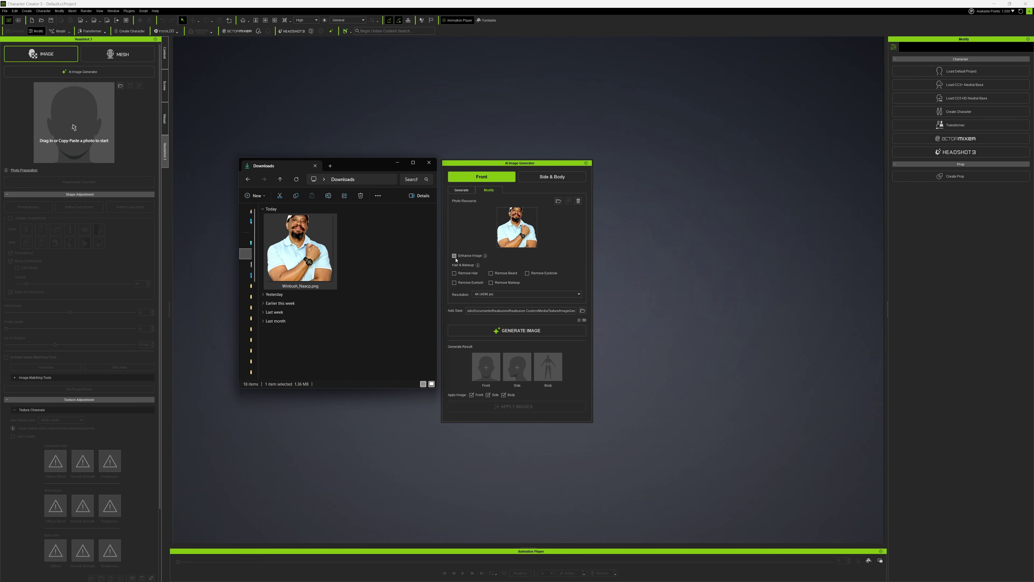
pyautogui.click(454, 256)
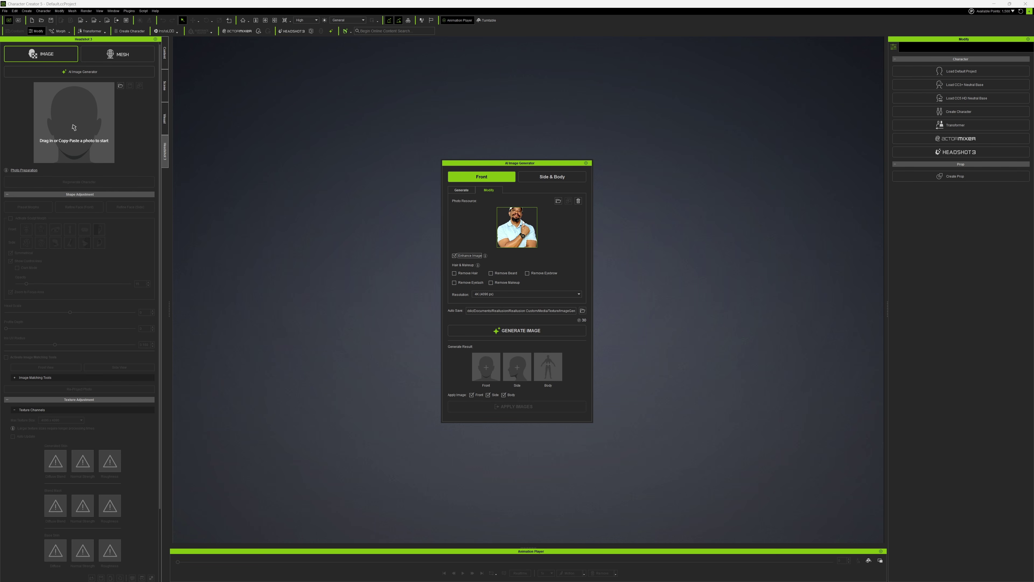
pyautogui.moveTo(522, 222)
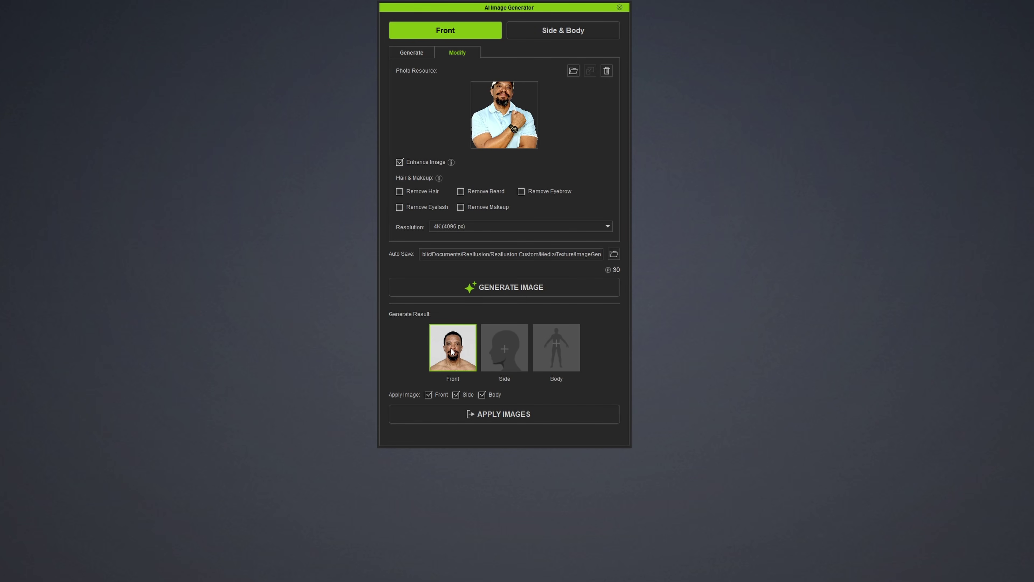
pyautogui.moveTo(446, 352)
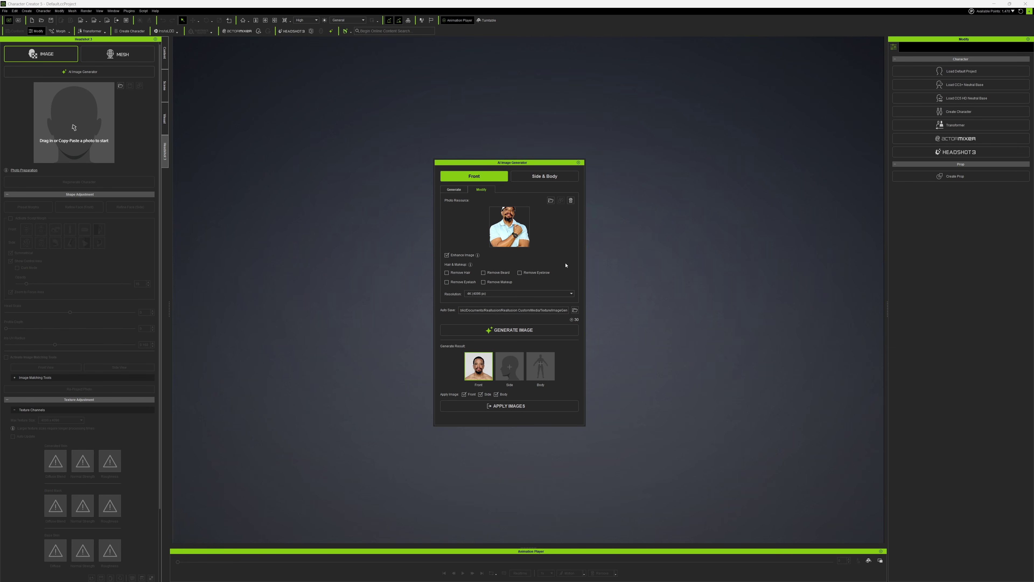
# Select both the side and body images for generation from the generated front portrait
pyautogui.click(552, 180)
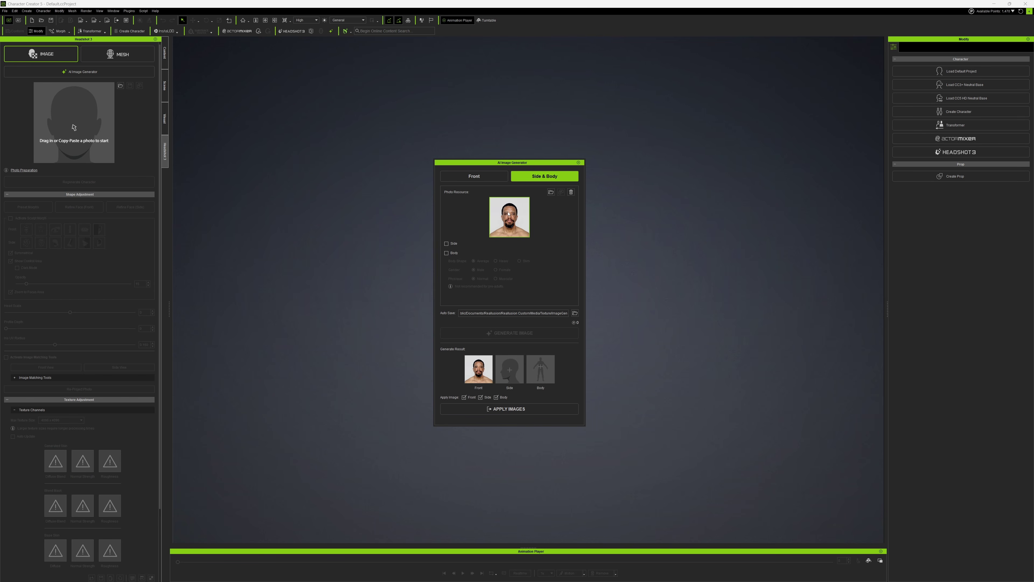
pyautogui.click(453, 246)
pyautogui.click(448, 256)
pyautogui.click(449, 254)
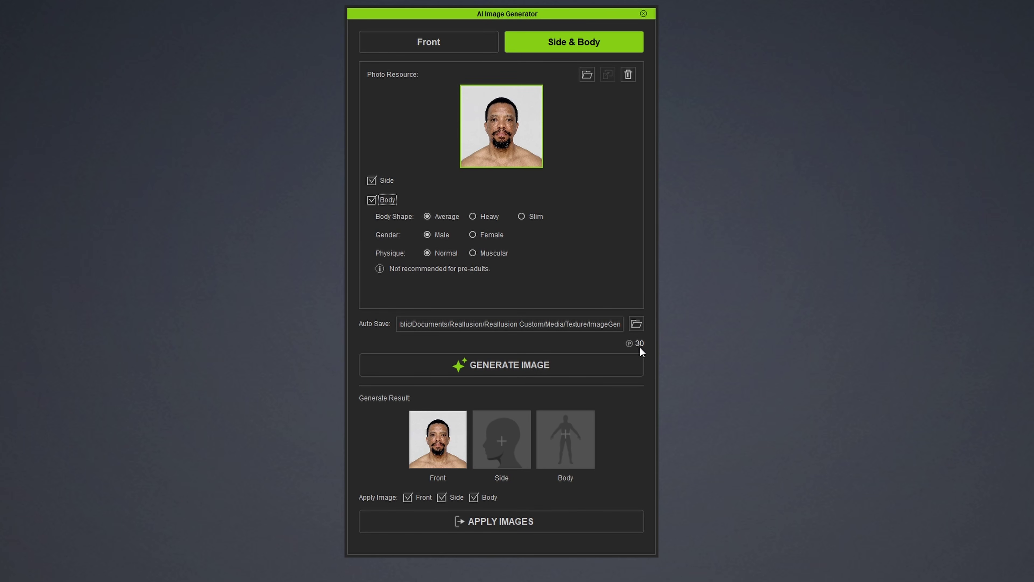
# Compare the point cost of generating only the side image and only the body image, ending with both selected
pyautogui.click(371, 200)
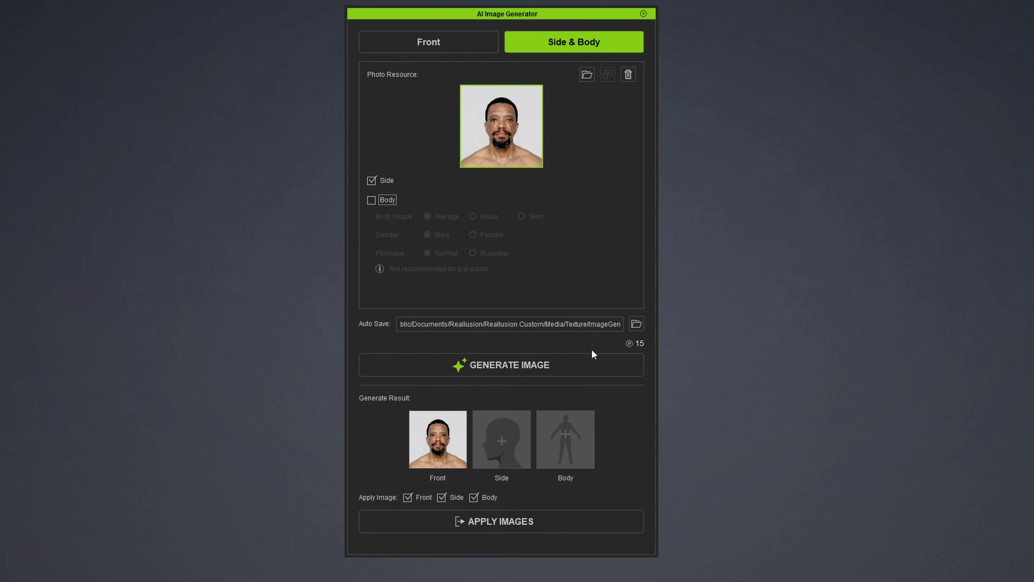
pyautogui.click(375, 179)
pyautogui.click(371, 201)
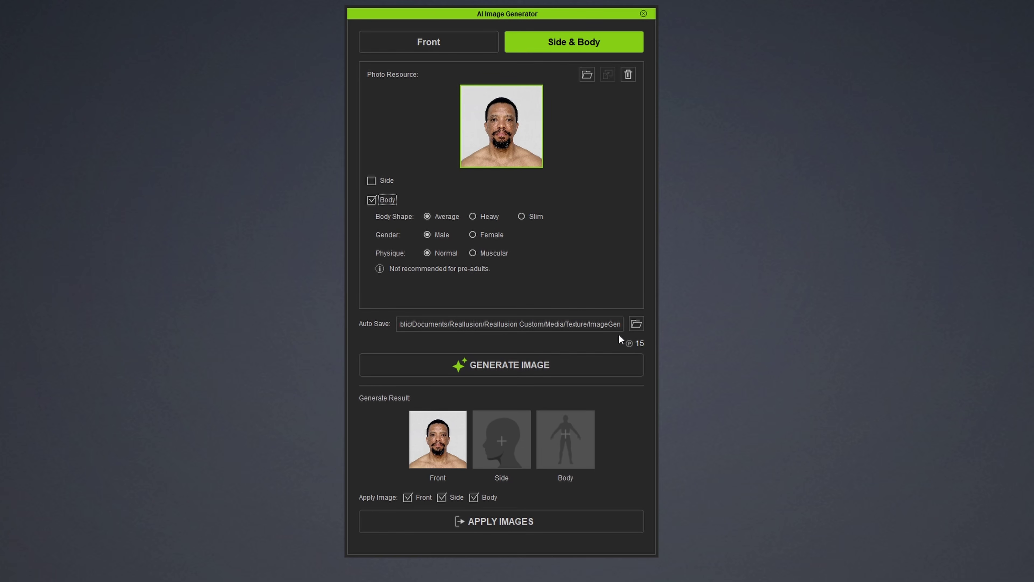
pyautogui.click(372, 181)
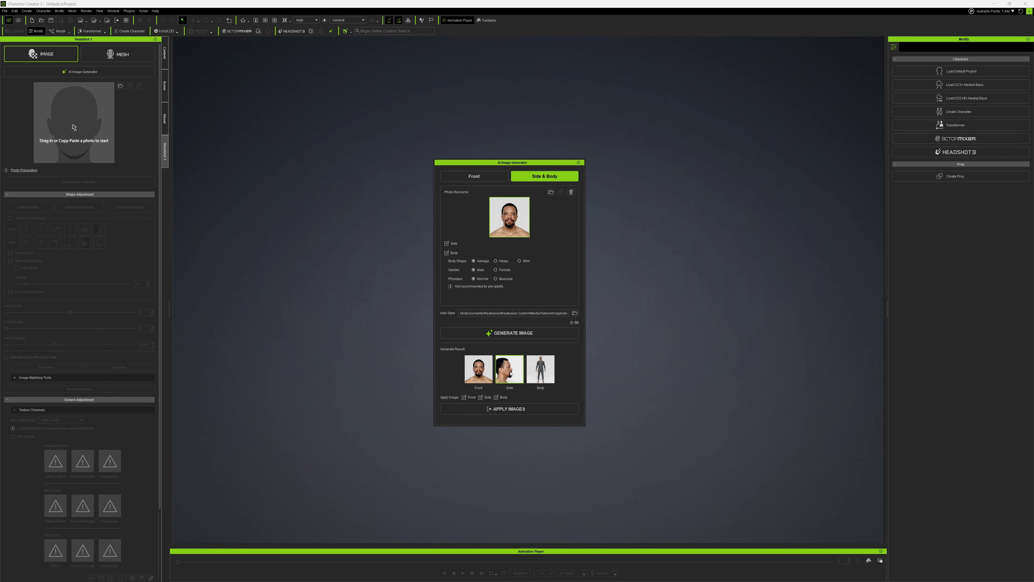
# Review the generated side and body images and apply the front, side and body images to character generation
pyautogui.moveTo(510, 373)
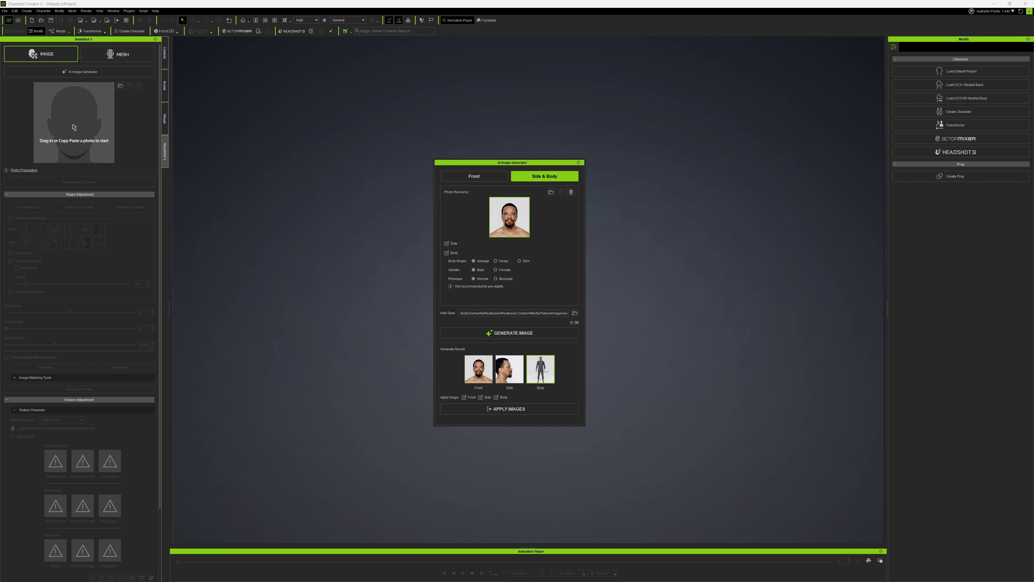
pyautogui.moveTo(562, 334)
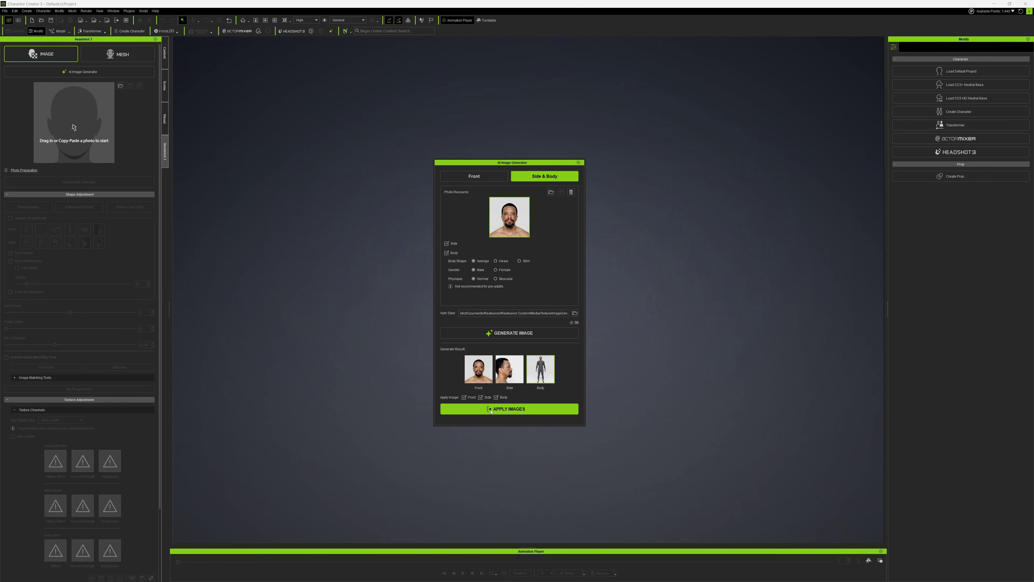
pyautogui.click(491, 409)
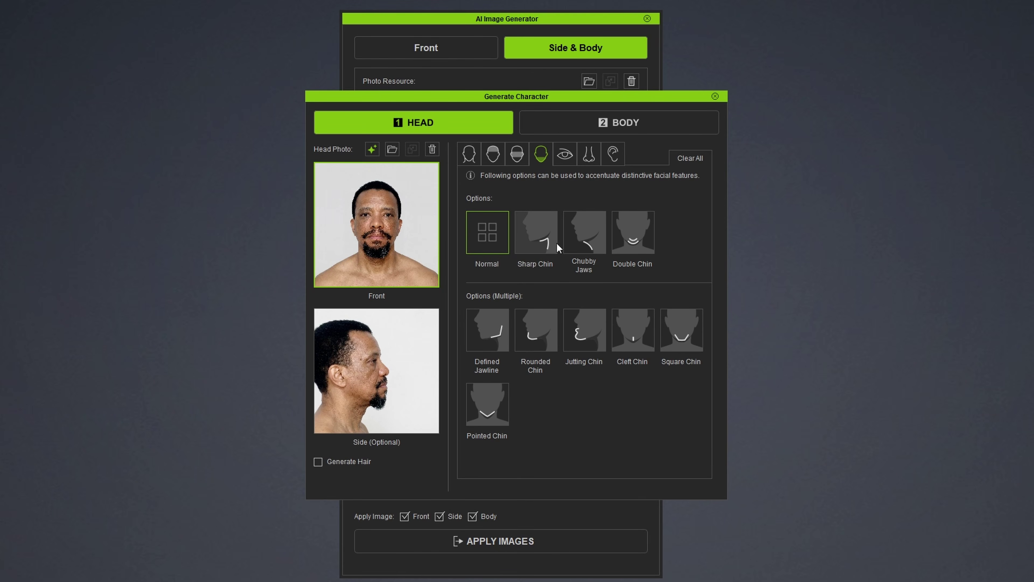
# Check the side photo against the chin options and accentuate the head with Rounded Chin
pyautogui.moveTo(640, 231)
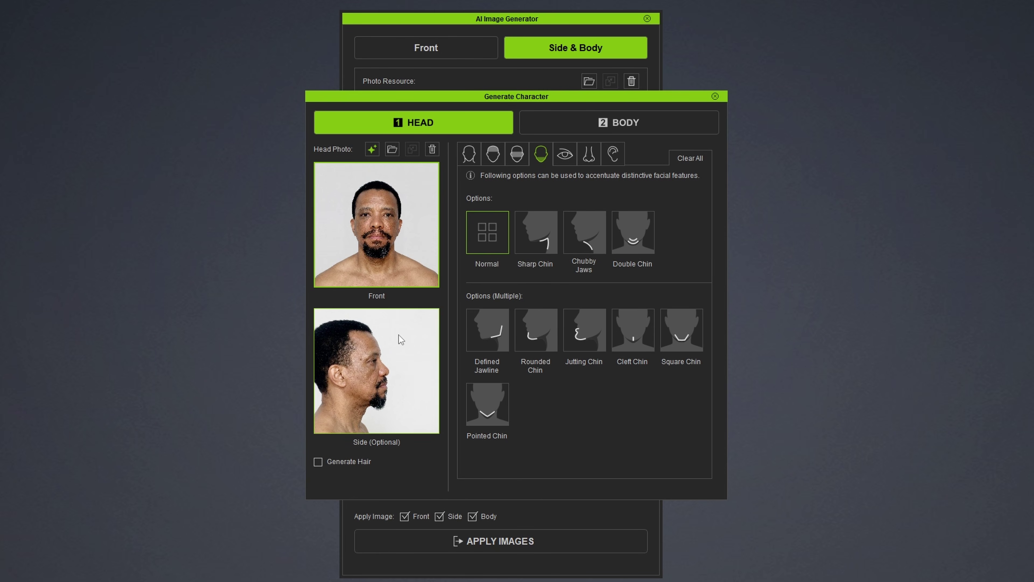
pyautogui.click(385, 368)
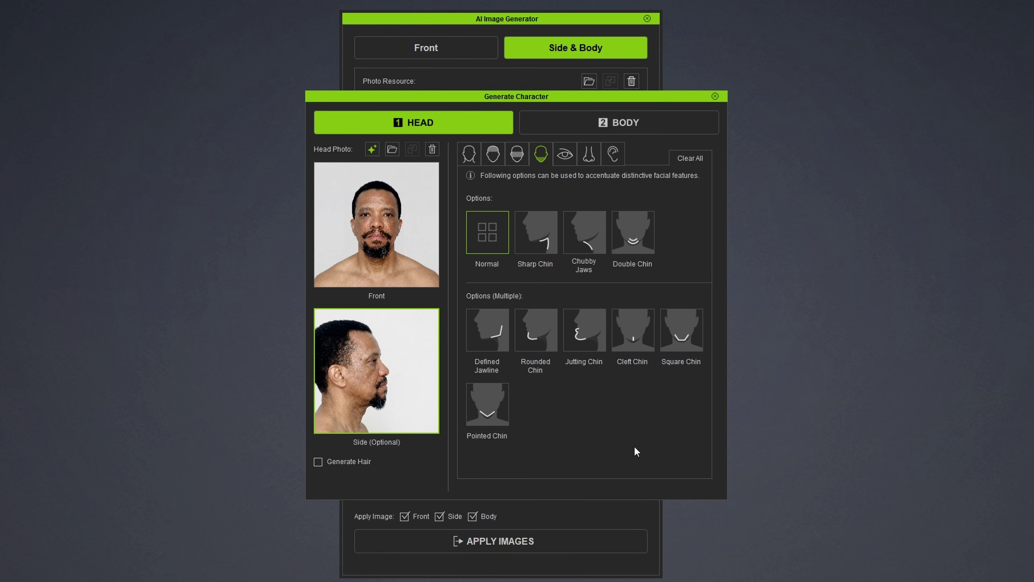
pyautogui.click(536, 331)
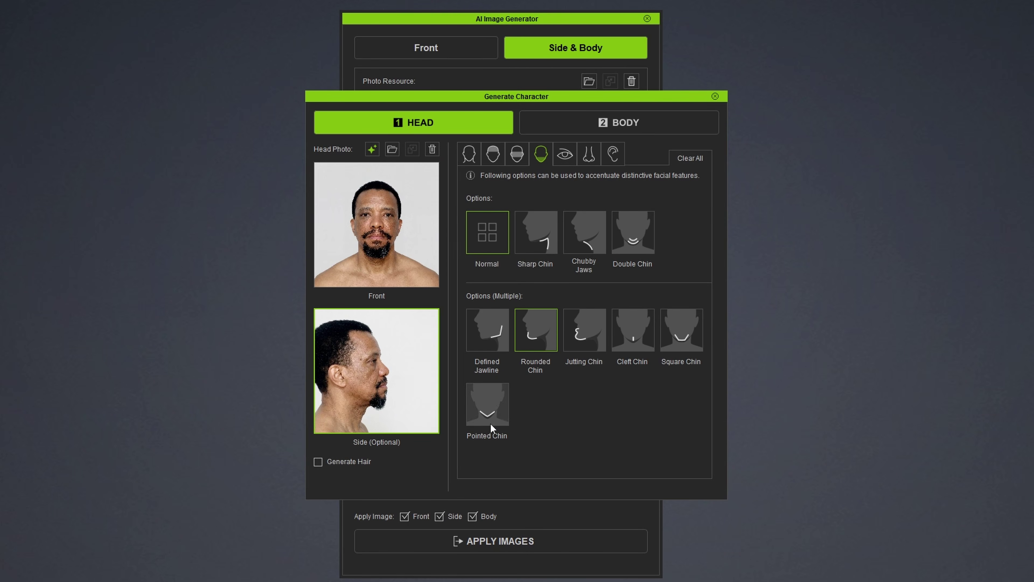
# Generate the character with a body created by photo, Average shape, Male, Normal physique, and clear the image generator from the viewport
pyautogui.click(572, 130)
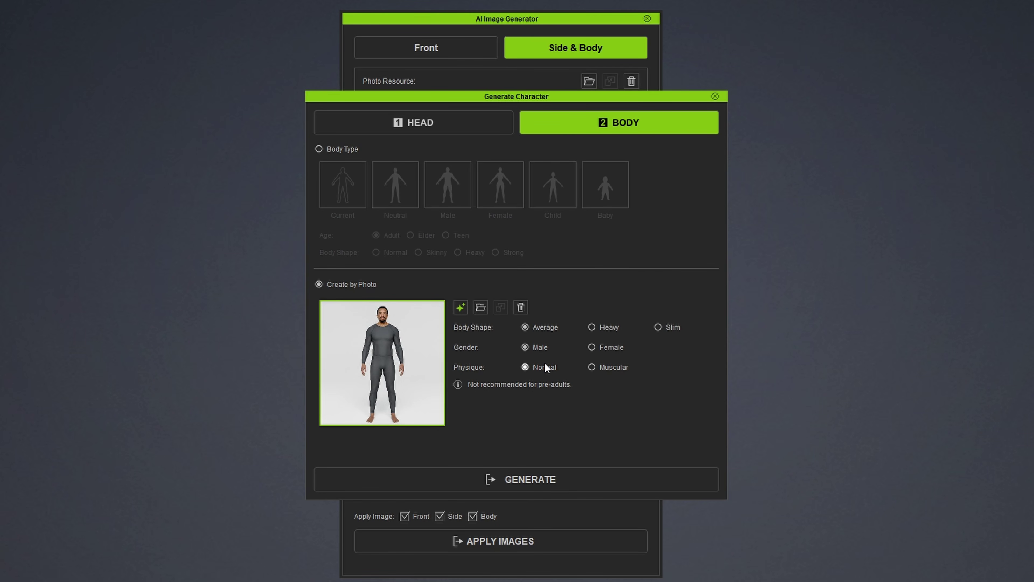
pyautogui.click(529, 484)
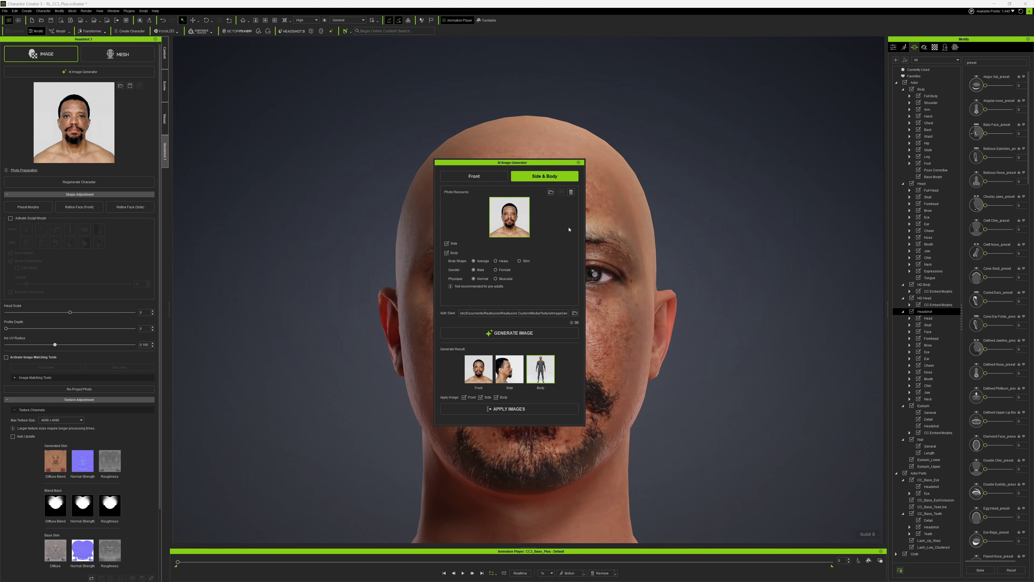
pyautogui.moveTo(480, 165); pyautogui.dragTo(1033, 175)
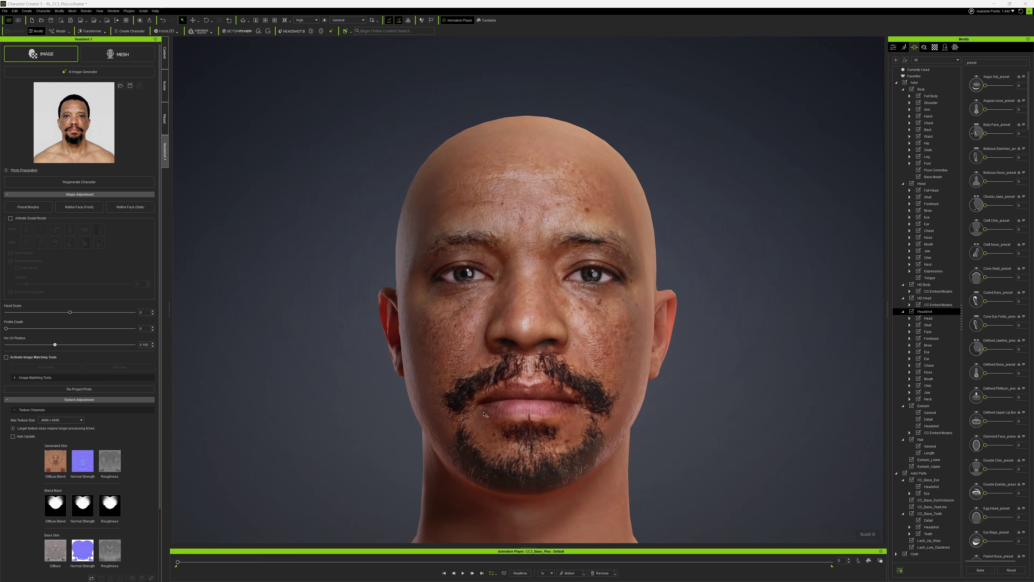
# Find the Afro Buzz Cut Hair pack among the hair packs and apply its hair to the character's head
pyautogui.click(166, 54)
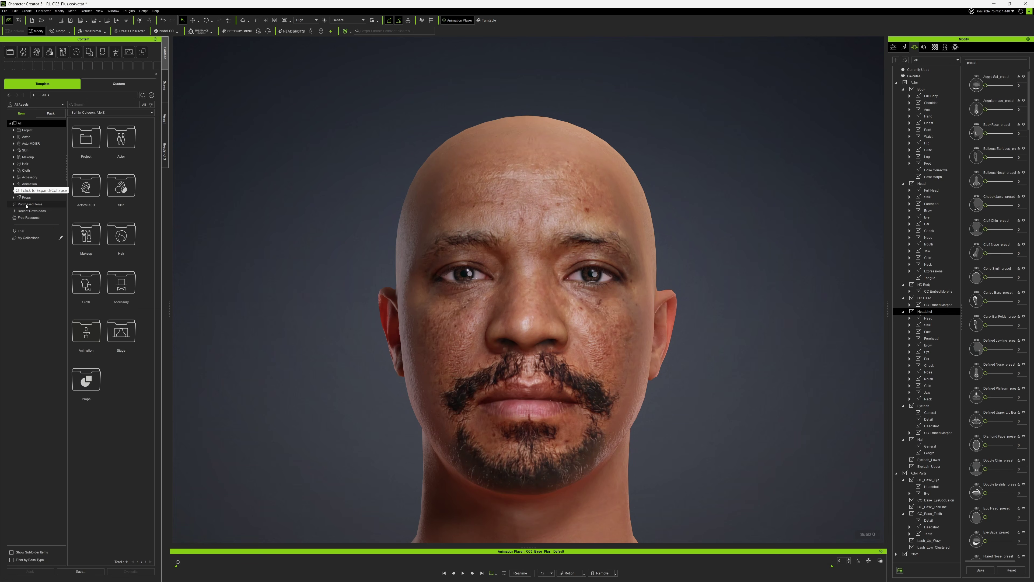
pyautogui.click(51, 113)
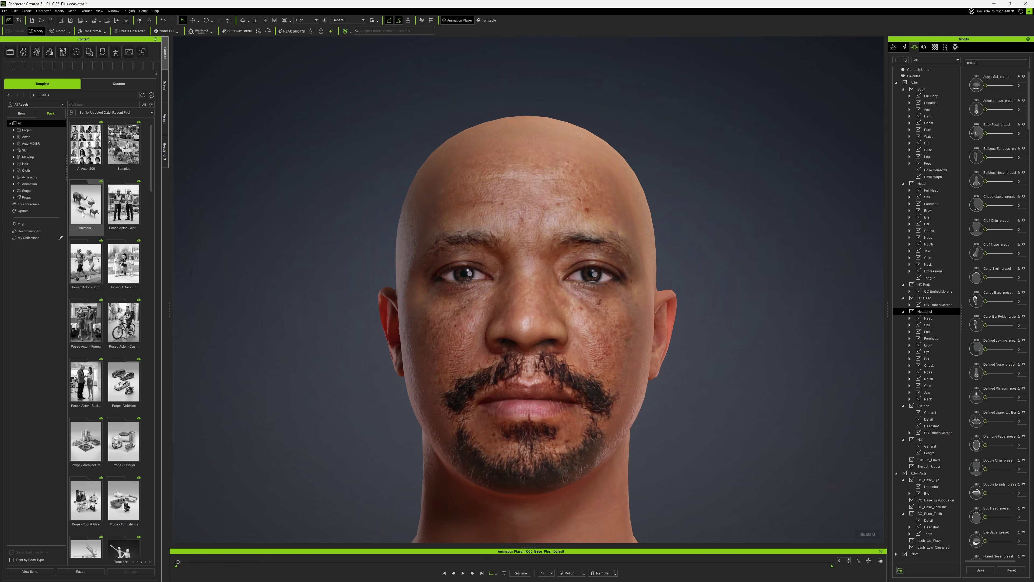
pyautogui.click(26, 164)
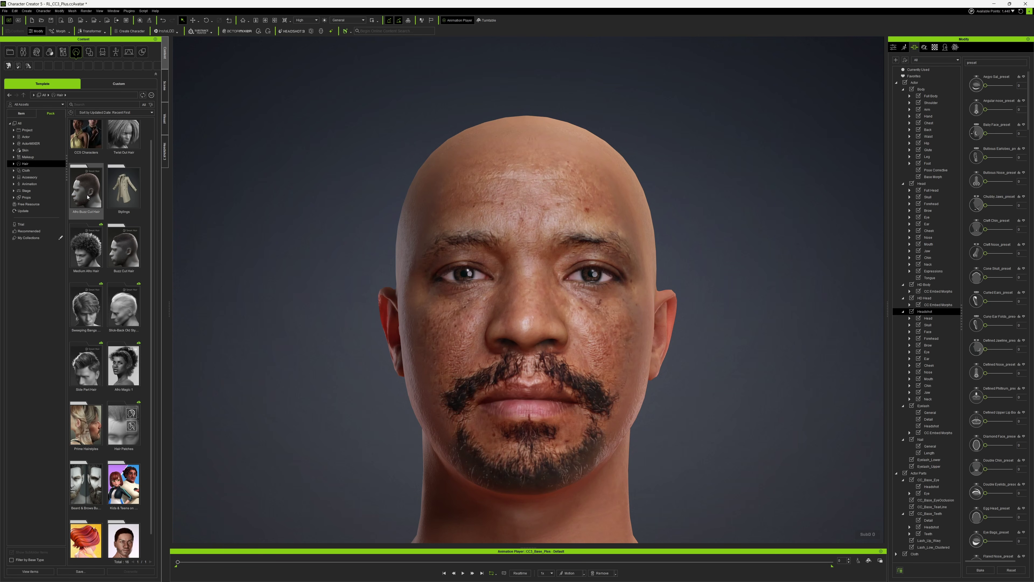
pyautogui.doubleClick(86, 192)
pyautogui.click(91, 142)
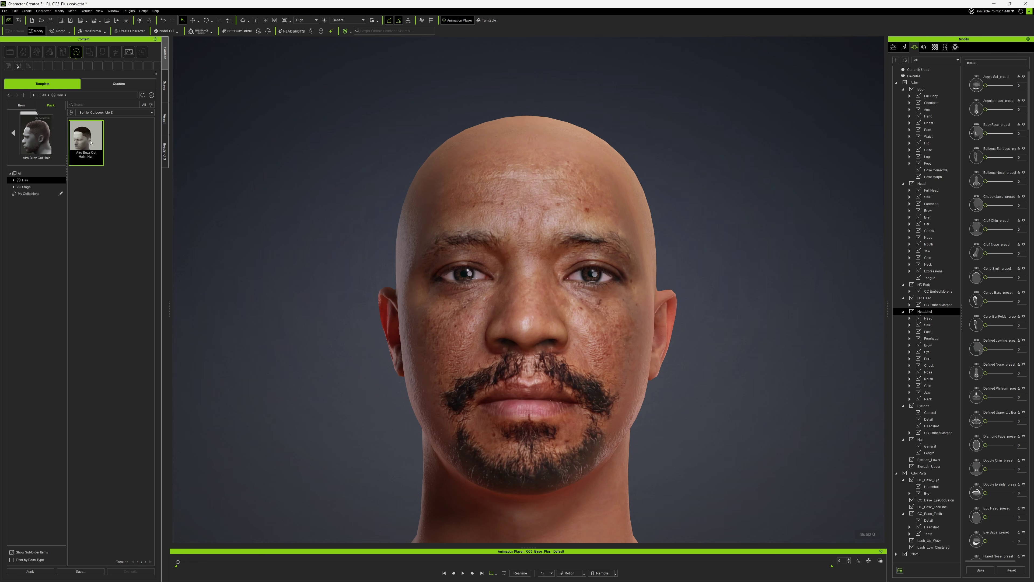
pyautogui.moveTo(90, 142); pyautogui.dragTo(529, 196)
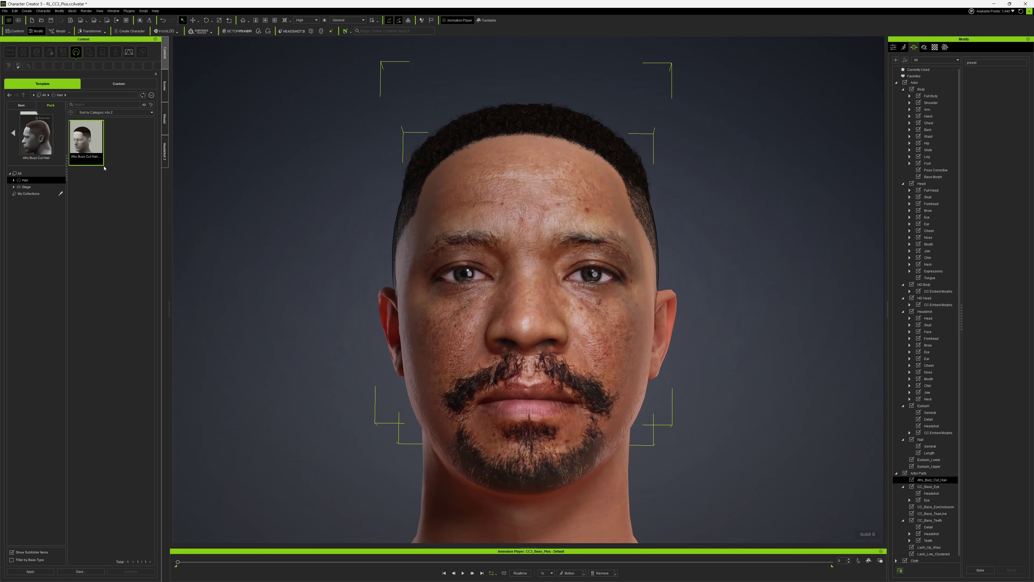
# Find the Chinstrap_Sharp beard in the Beard & Brows Builder pack and apply it to the character's chin
pyautogui.click(13, 133)
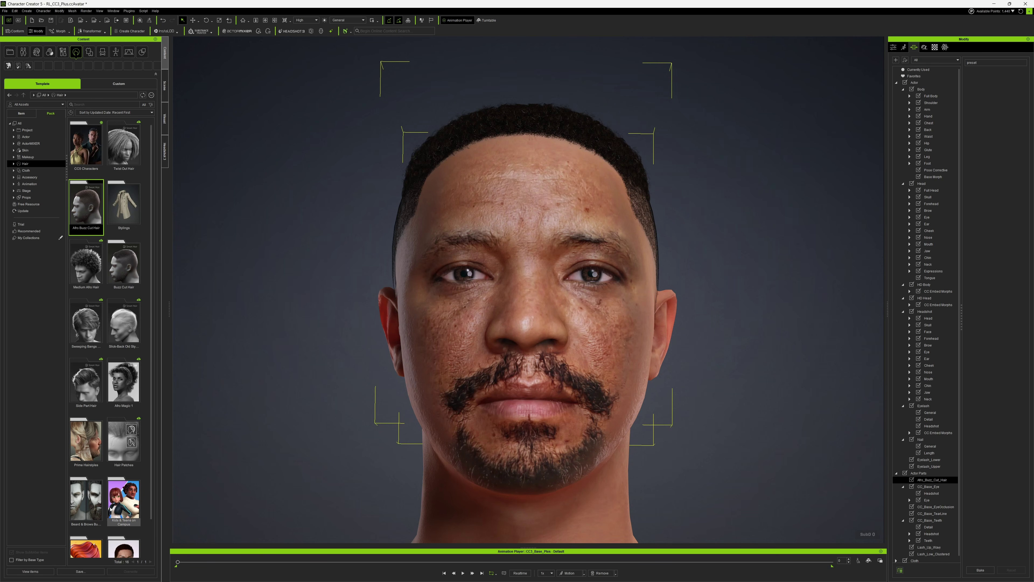
pyautogui.scroll(-1, 106, 469)
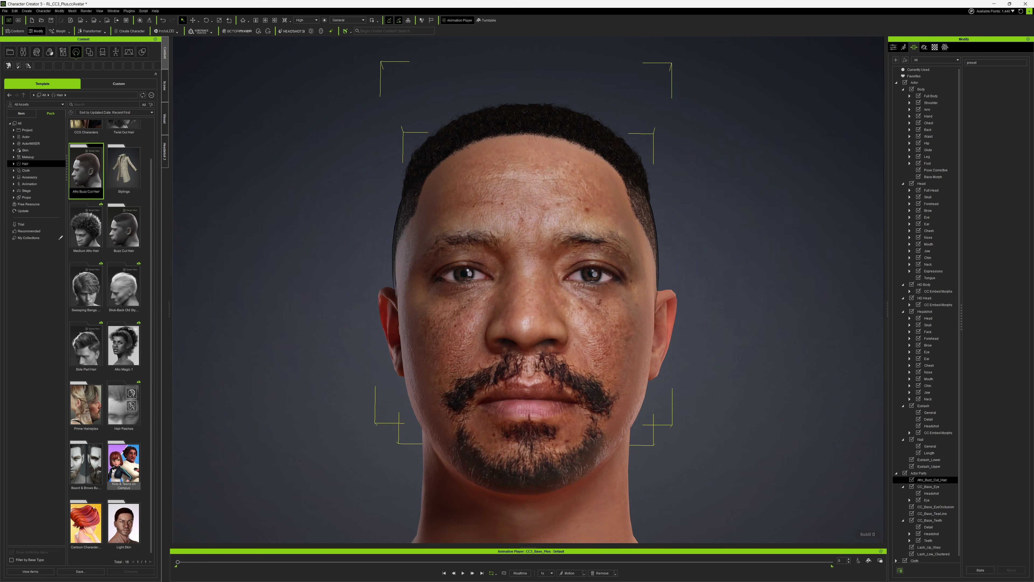
pyautogui.doubleClick(83, 474)
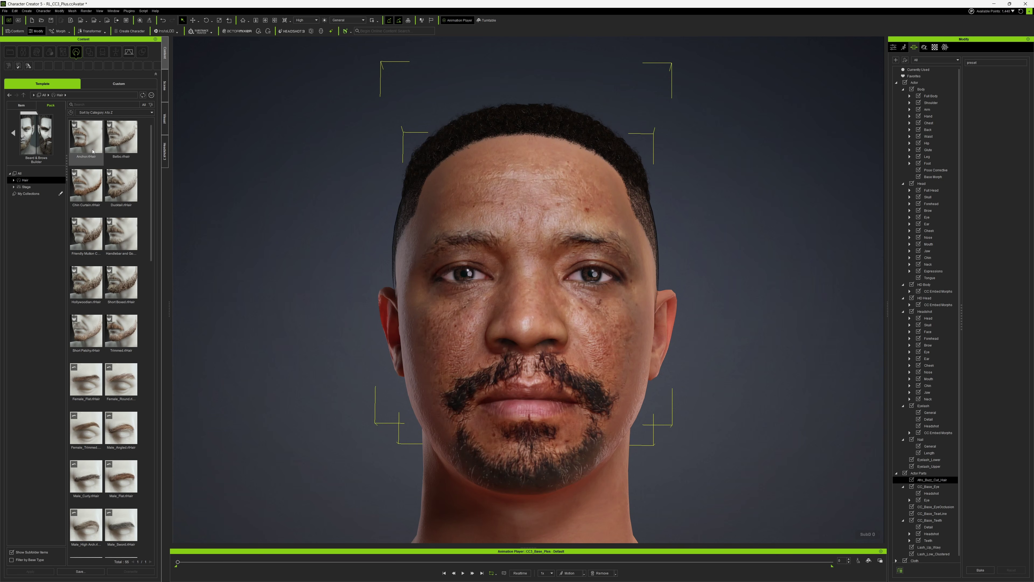
pyautogui.moveTo(154, 171); pyautogui.dragTo(161, 244)
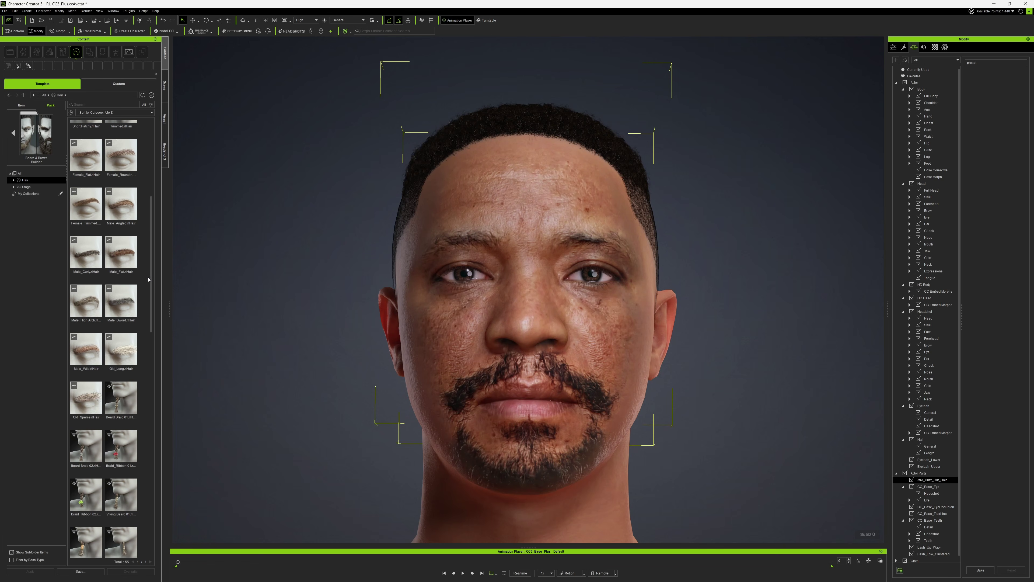
pyautogui.moveTo(149, 282); pyautogui.dragTo(162, 426)
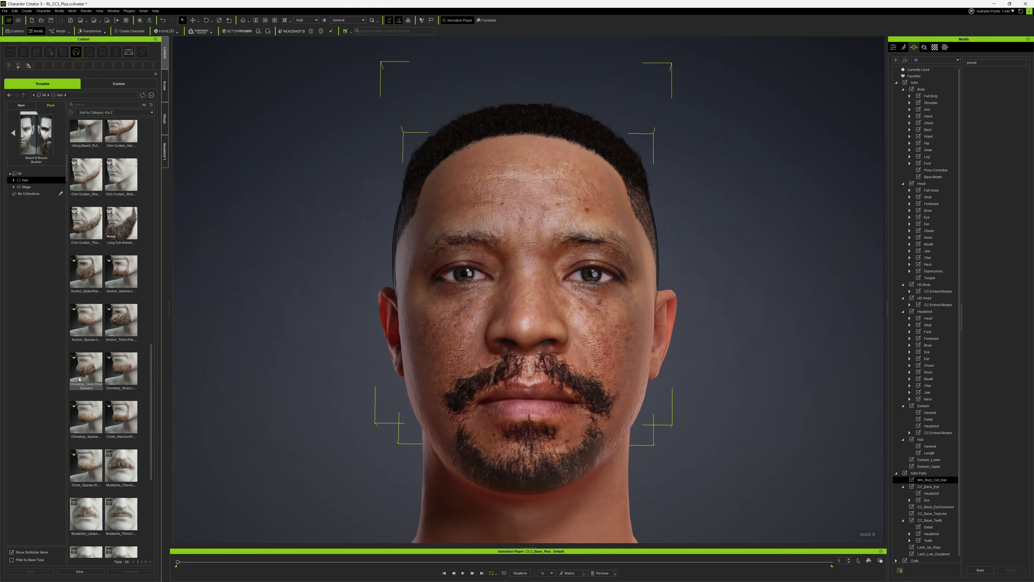
pyautogui.click(125, 367)
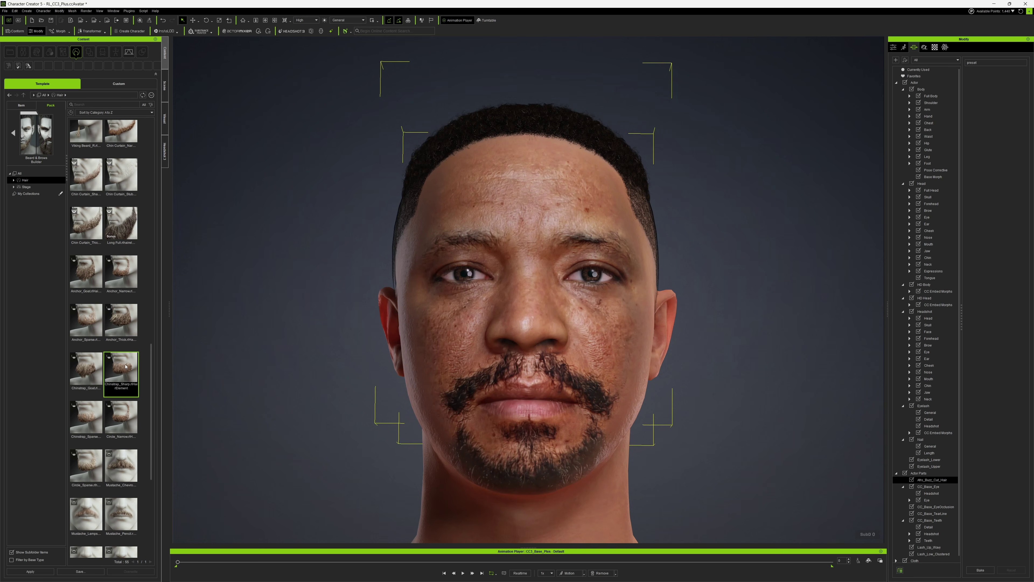
pyautogui.scroll(-1, 149, 406)
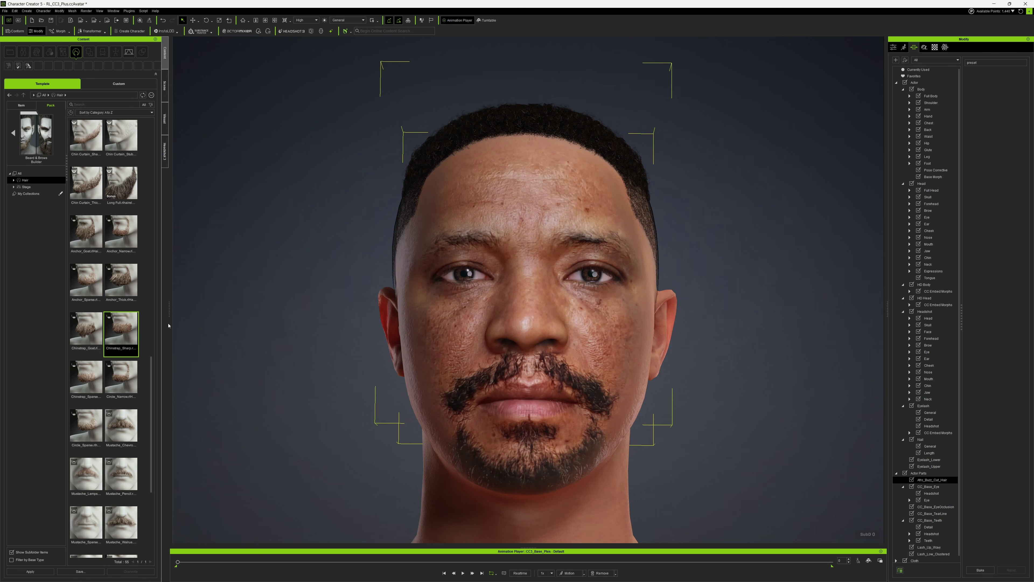
pyautogui.moveTo(121, 330); pyautogui.dragTo(543, 431)
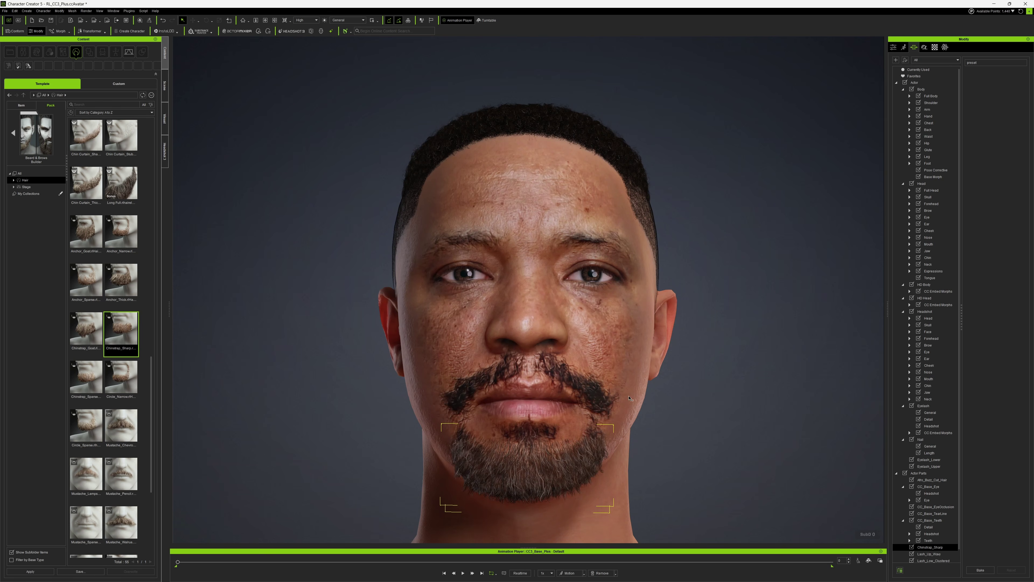
# Darken the chin beard's Base Color texture by adjusting its brightness to -100
pyautogui.click(935, 47)
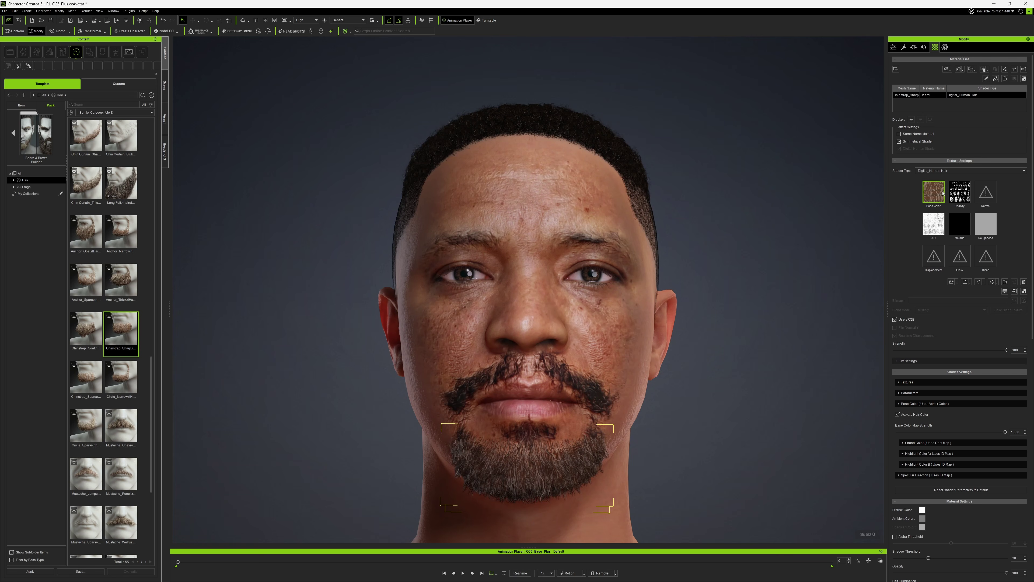
pyautogui.click(1005, 292)
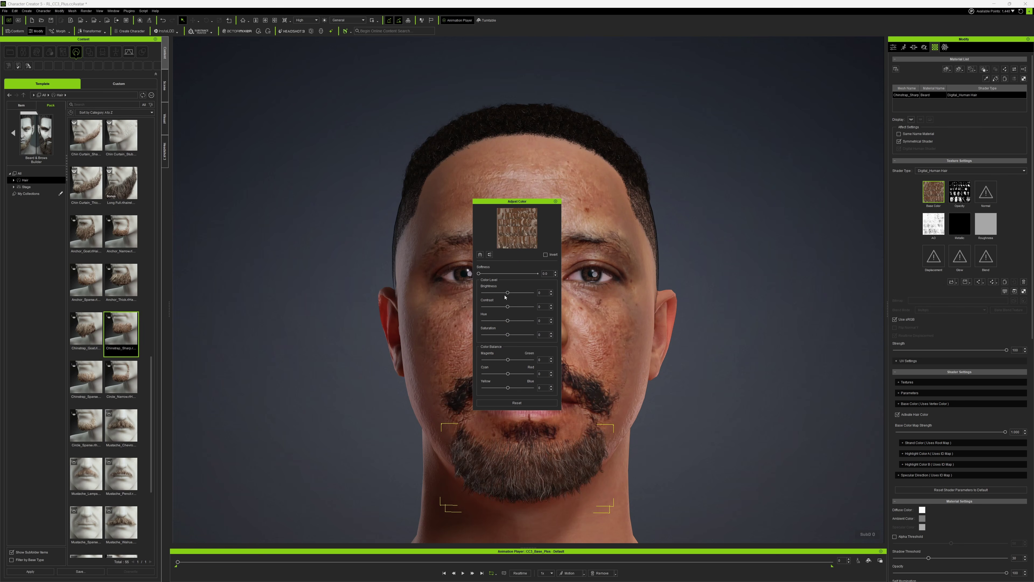
pyautogui.moveTo(508, 293); pyautogui.dragTo(486, 298)
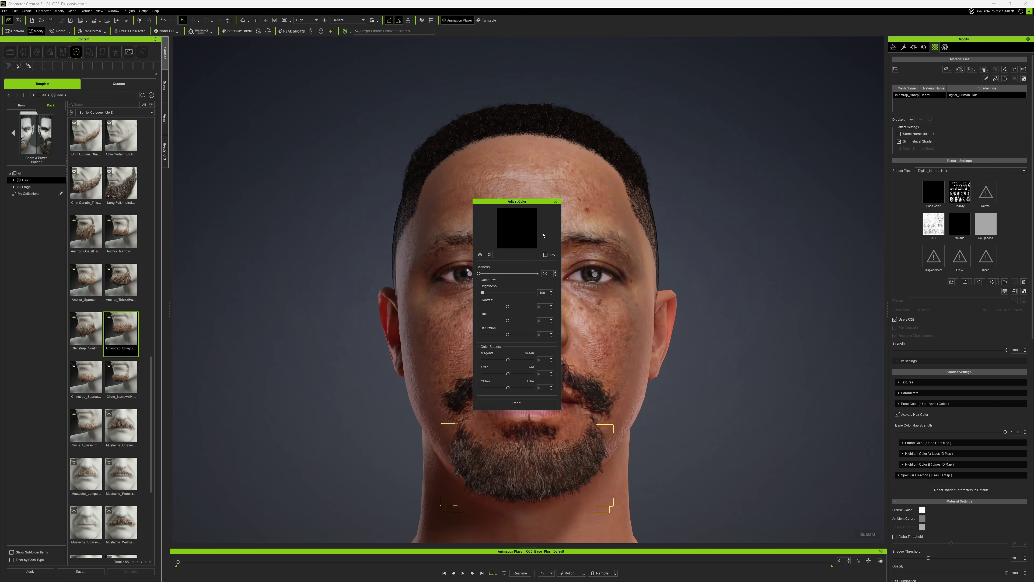
pyautogui.click(555, 201)
# Set both the Root Color and End Color of the beard's strands to black
pyautogui.scroll(-1, 916, 308)
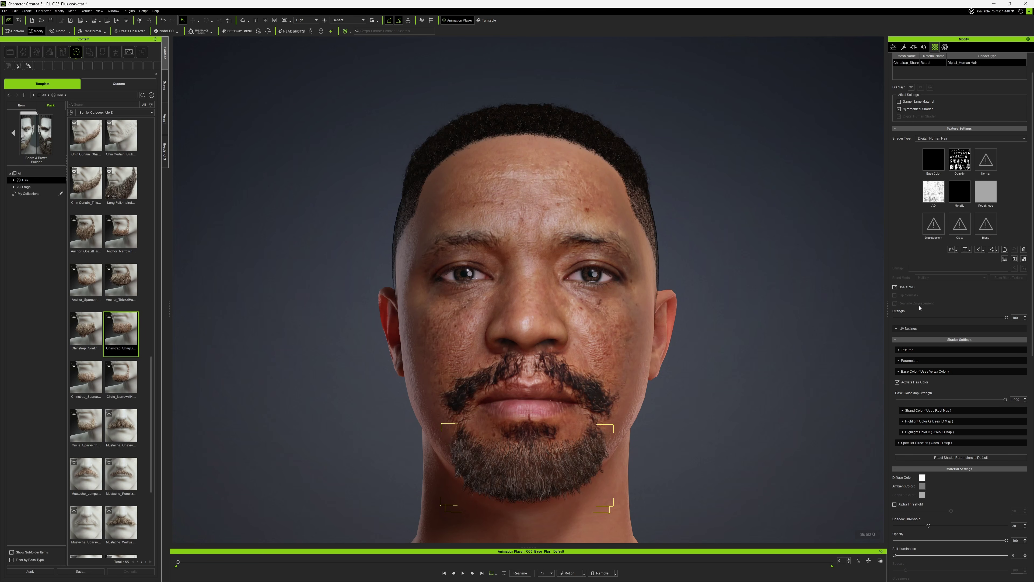
pyautogui.scroll(-3, 920, 307)
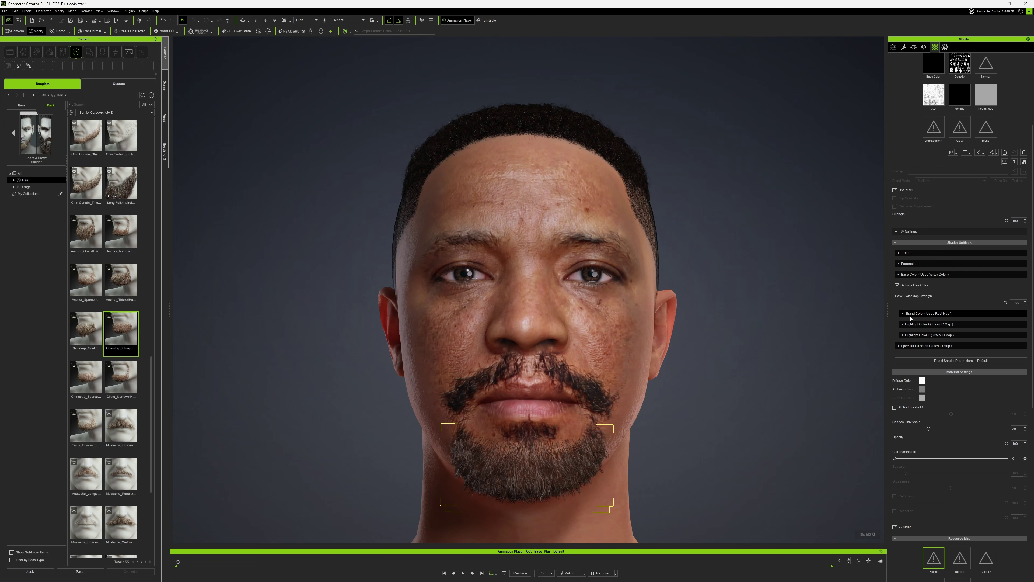
pyautogui.click(904, 314)
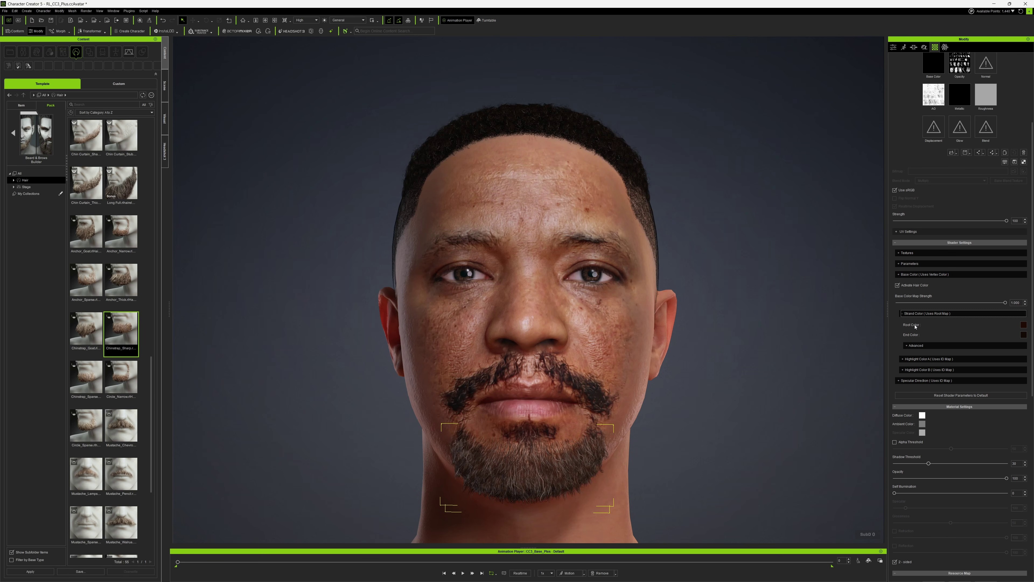
pyautogui.click(1023, 325)
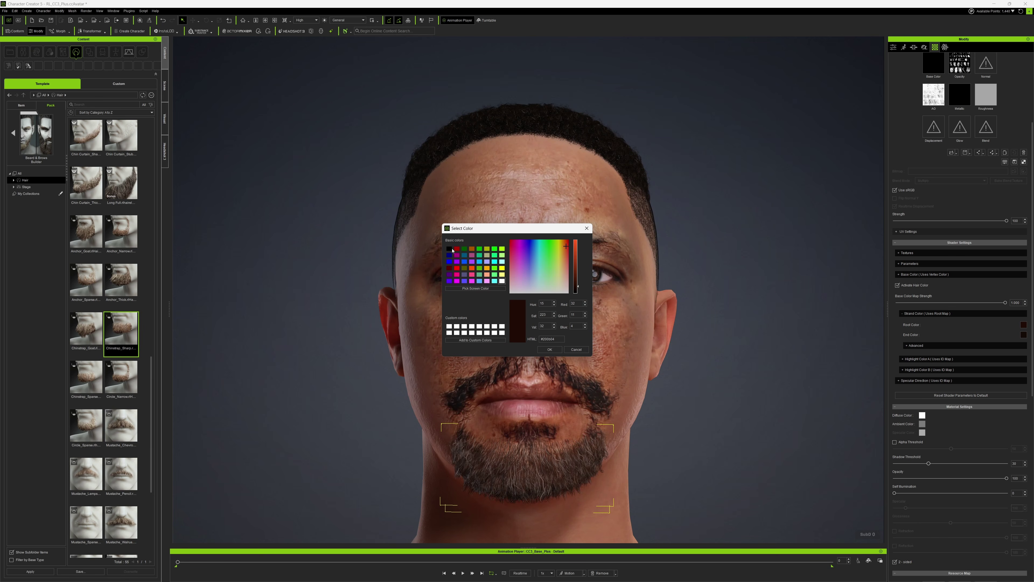
pyautogui.click(449, 248)
pyautogui.click(550, 350)
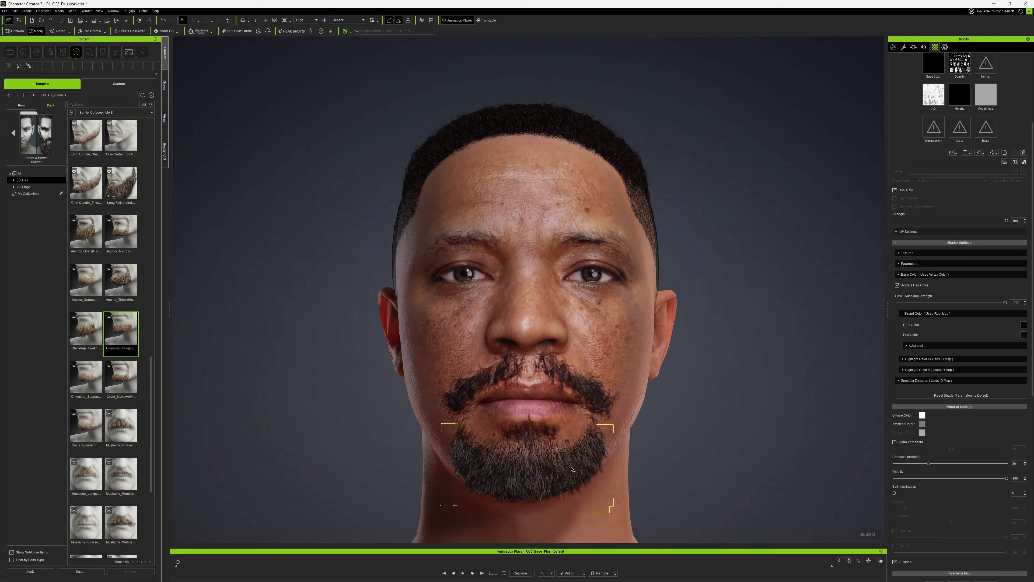
pyautogui.click(1024, 334)
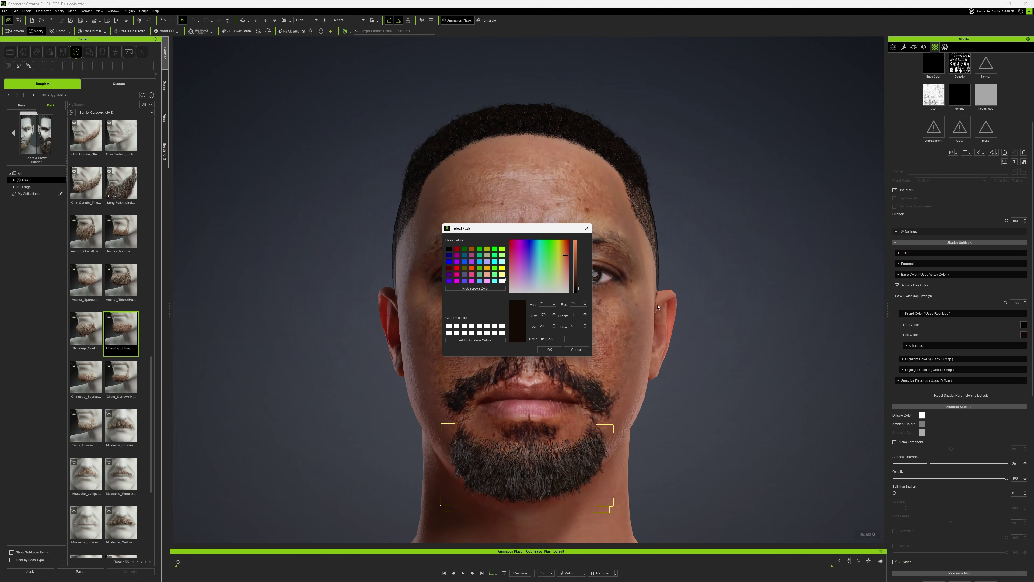
pyautogui.click(449, 249)
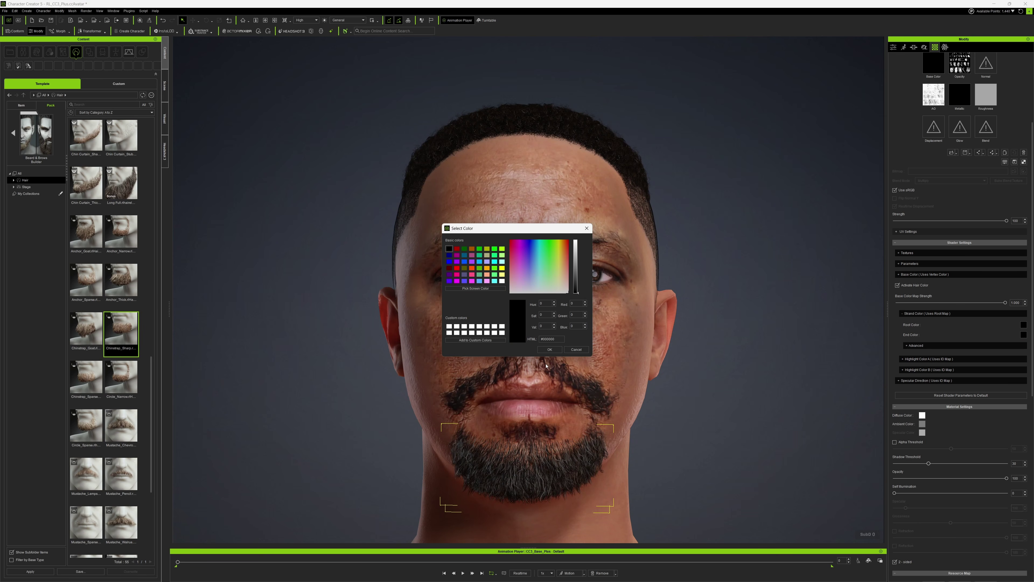
pyautogui.click(550, 350)
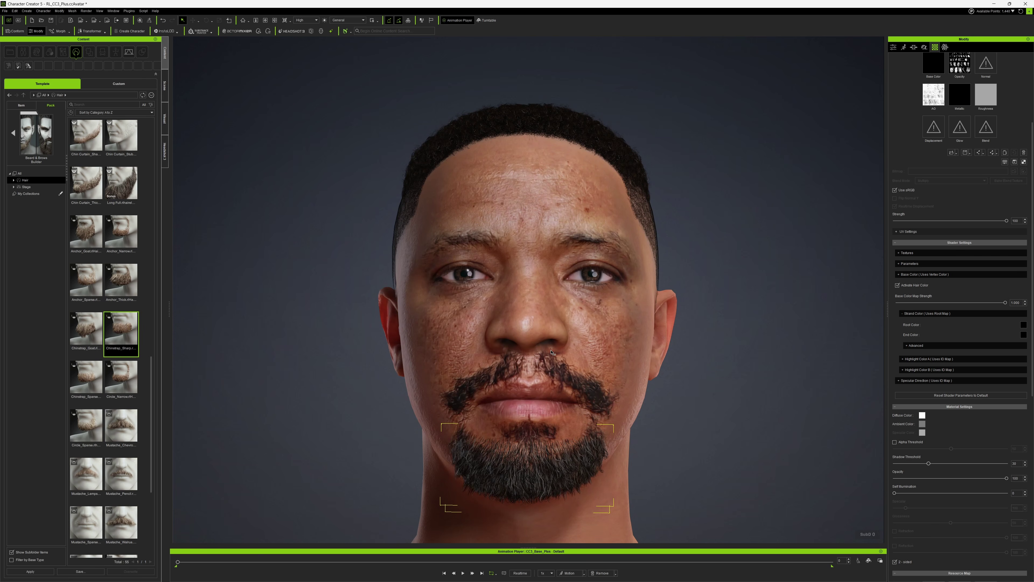
# Change the beard's Highlight Color A to a neutral grey, deselect the beard and inspect the head from an angle
pyautogui.click(901, 359)
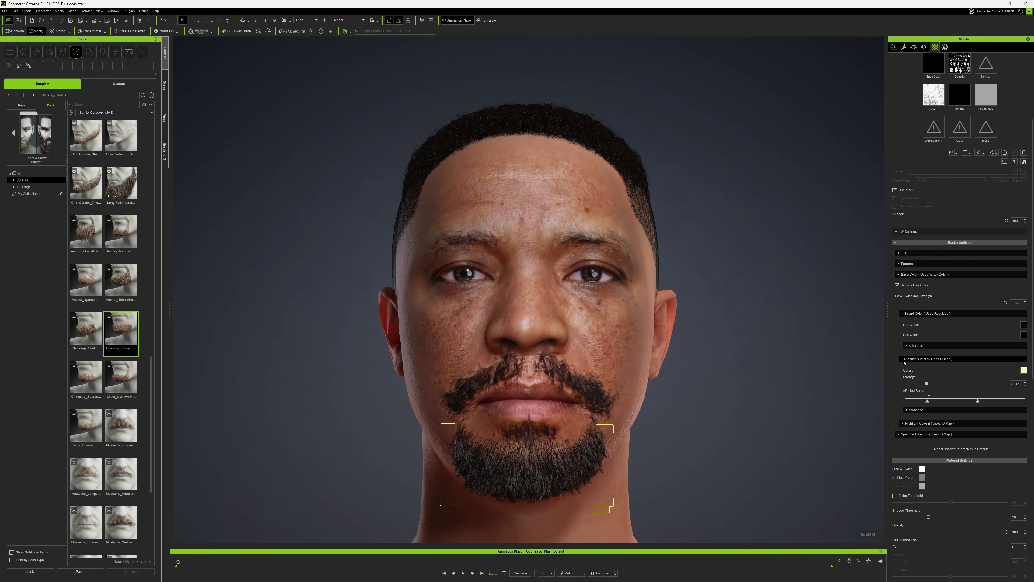
pyautogui.click(1023, 370)
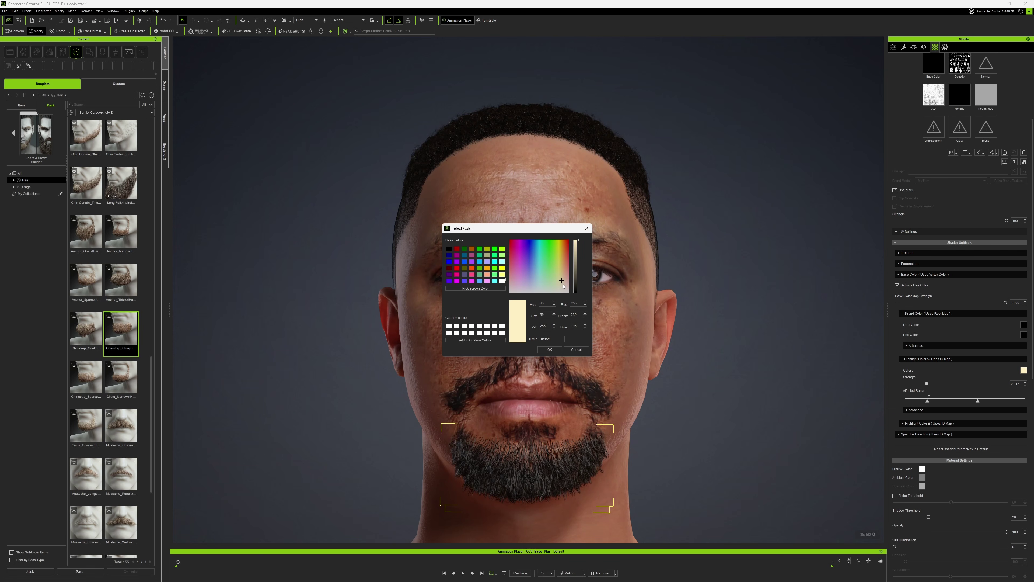
pyautogui.moveTo(561, 282); pyautogui.dragTo(559, 292)
pyautogui.moveTo(575, 241); pyautogui.dragTo(572, 258)
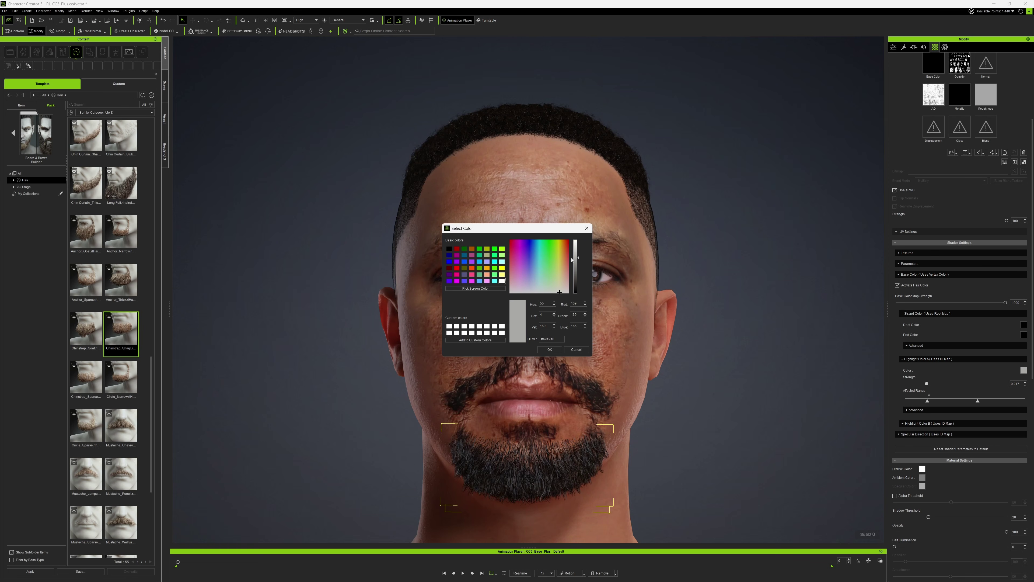
pyautogui.click(550, 349)
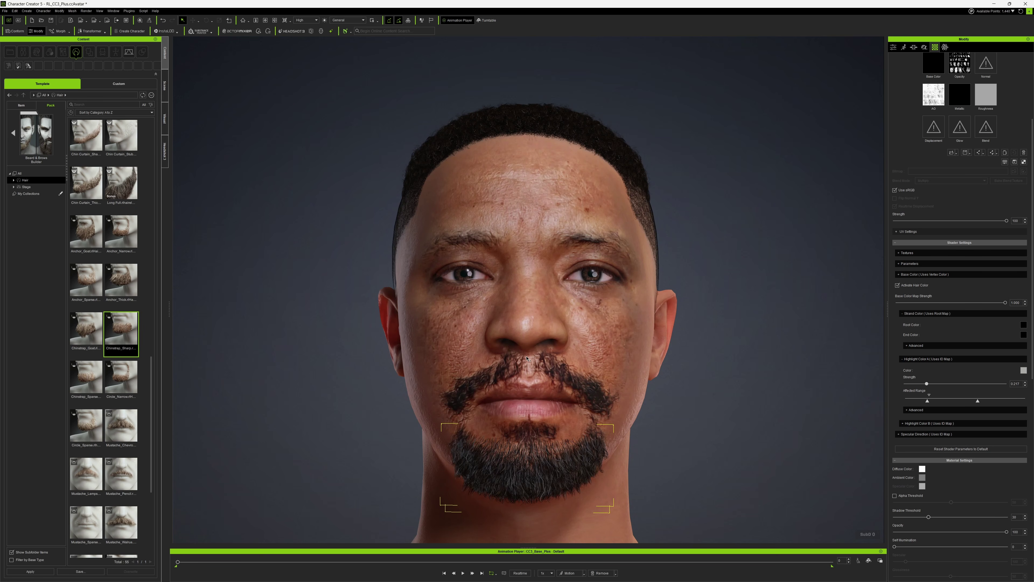
pyautogui.click(699, 388)
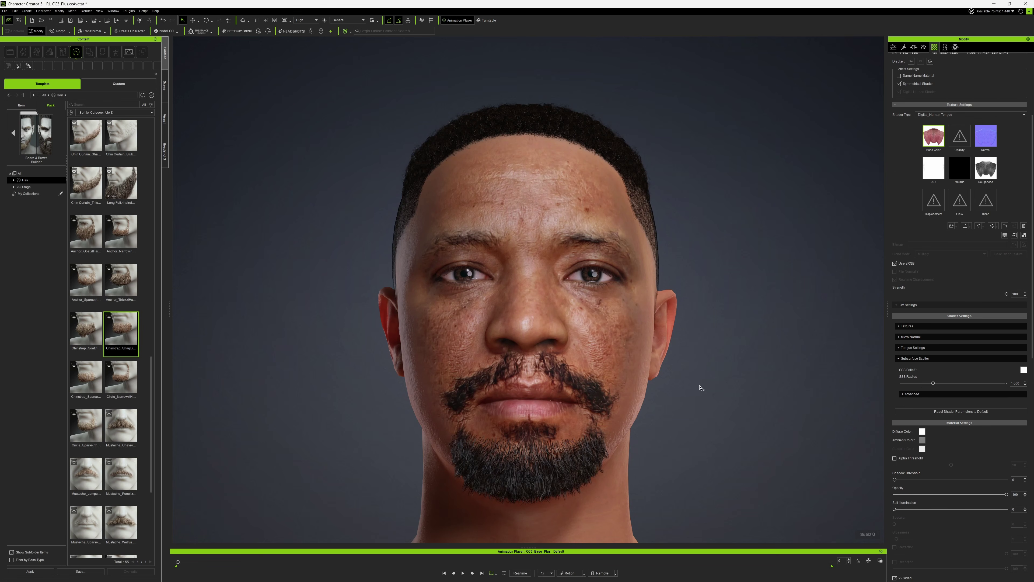
pyautogui.moveTo(700, 388); pyautogui.dragTo(568, 387, button='right')
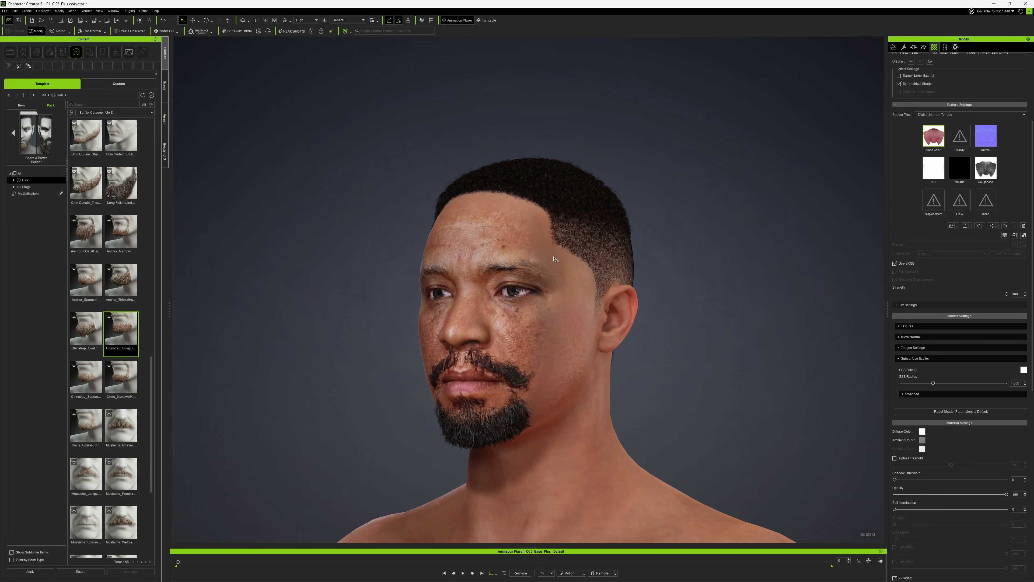